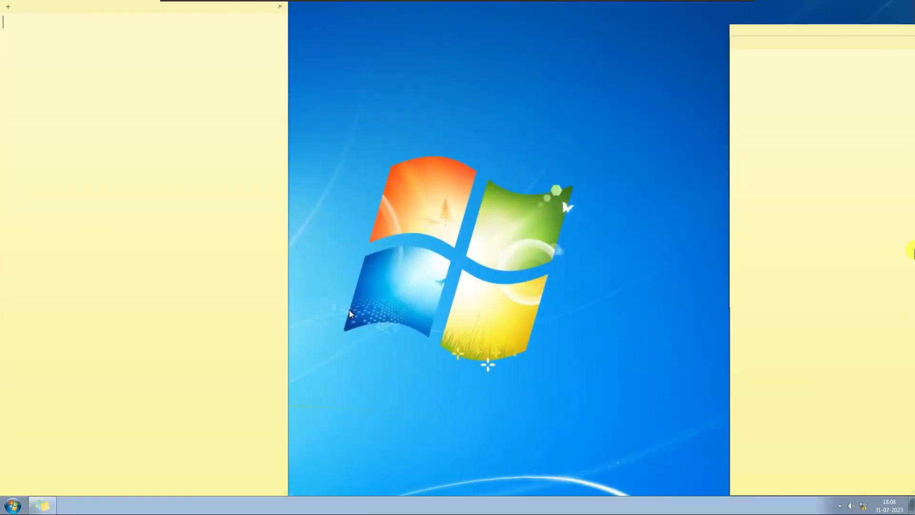
Confirm 192.168.0.6 answers a continuous ping, then start SINAMICS STARTER from the Start menu
{"action": "key", "text": "super+r"}
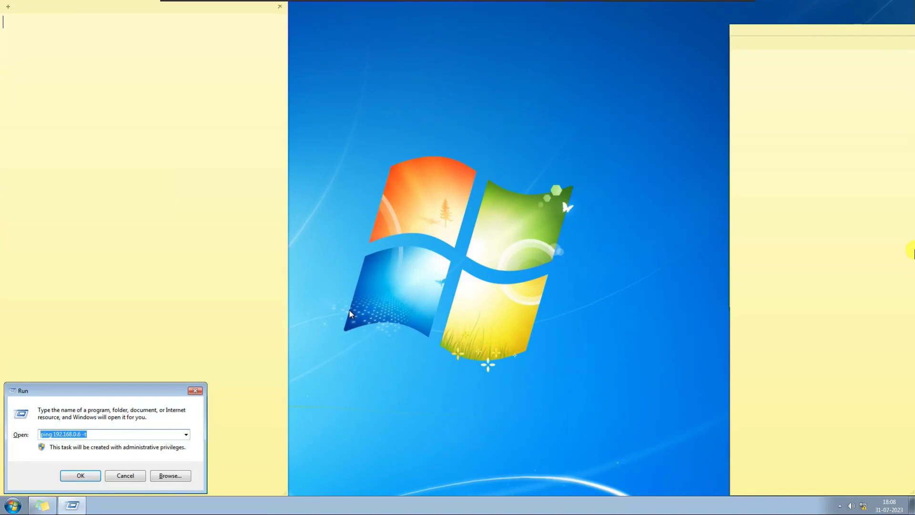
{"action": "key", "text": "Return"}
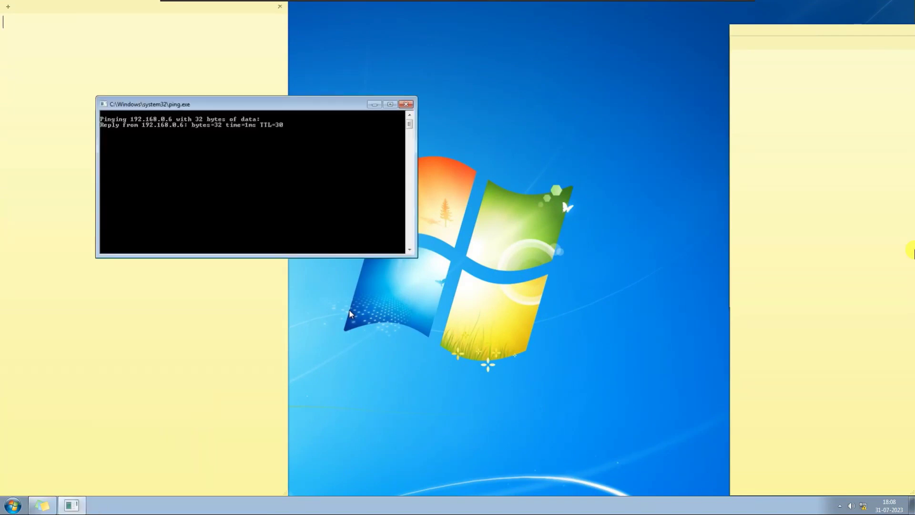
{"action": "key", "text": "ctrl+c"}
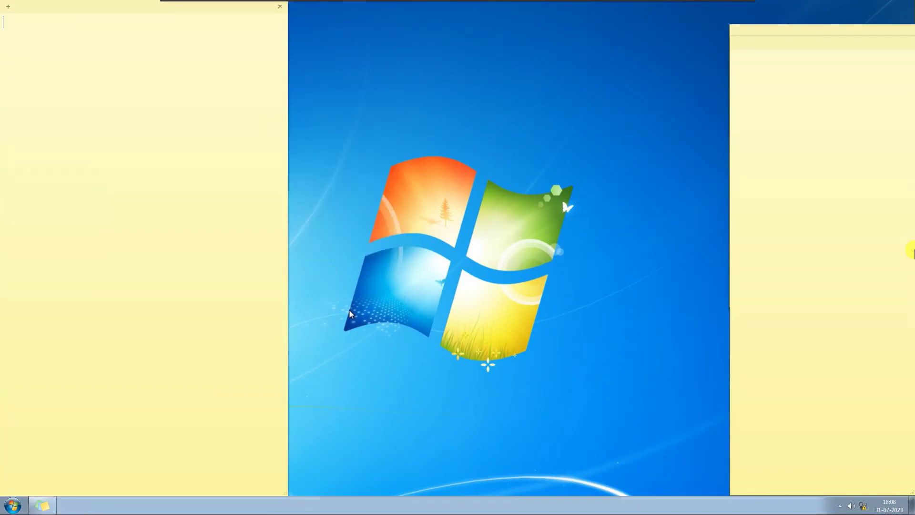
{"action": "left_click", "coordinate": [10, 507]}
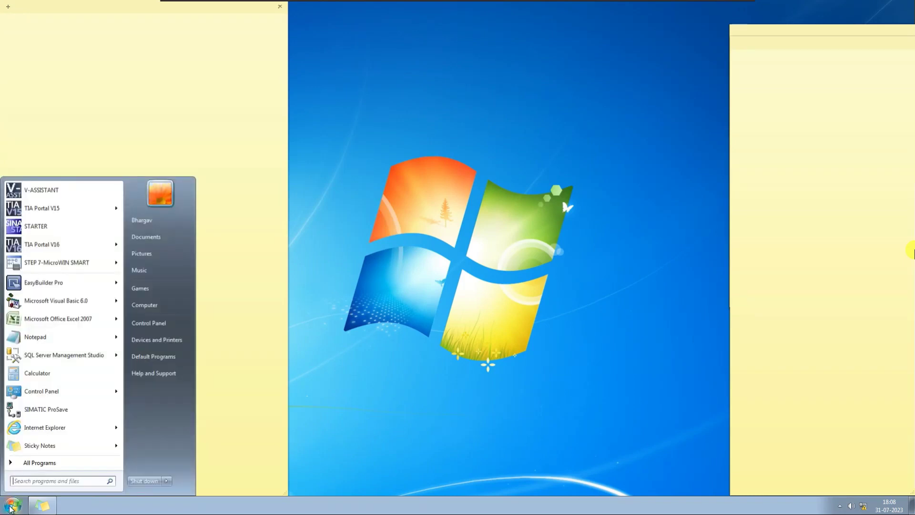
{"action": "left_click", "coordinate": [74, 233]}
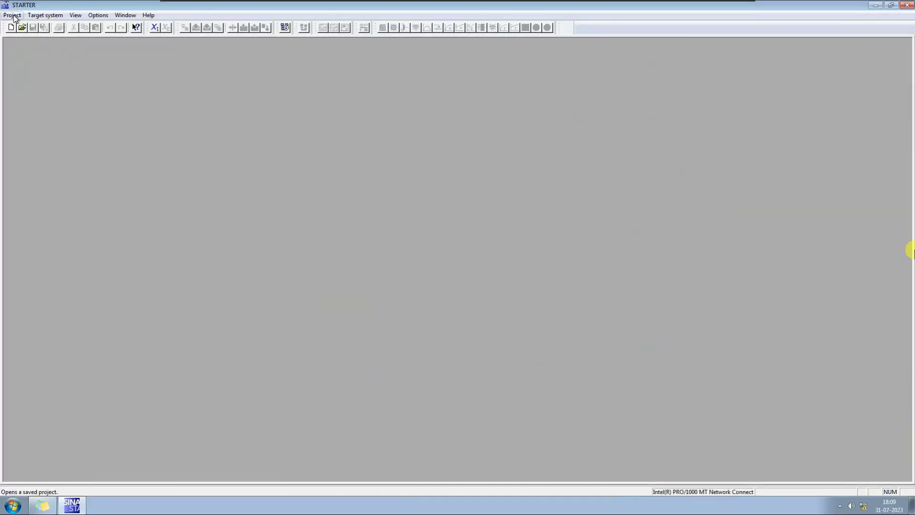
Create a new project named G120C_Upload from the Project menu
{"action": "left_click", "coordinate": [13, 15]}
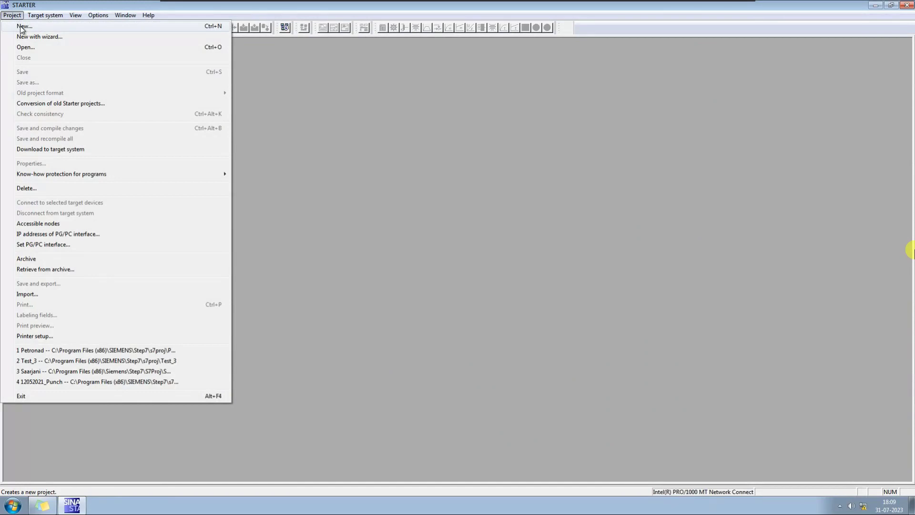
{"action": "left_click", "coordinate": [22, 27]}
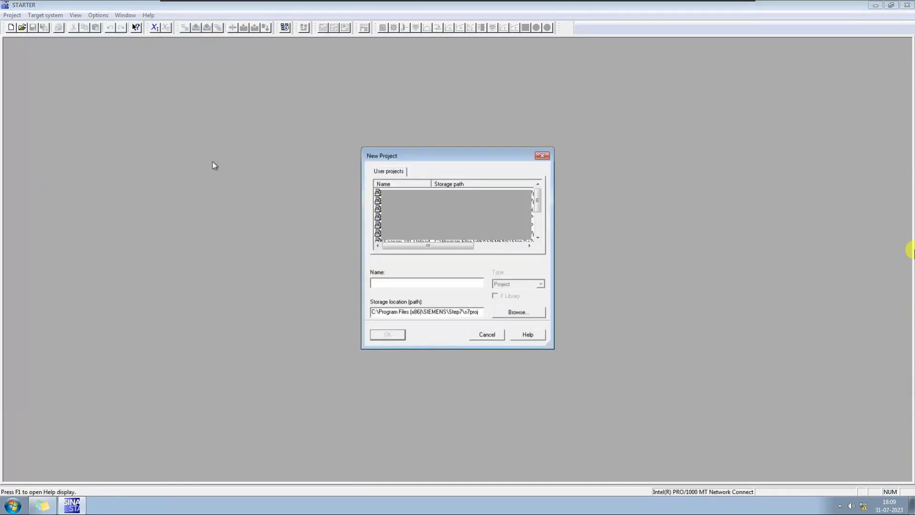
{"action": "left_click", "coordinate": [390, 285]}
{"action": "type", "text": "G"}
{"action": "type", "text": "120C_U"}
{"action": "type", "text": "pload"}
{"action": "left_click", "coordinate": [395, 336]}
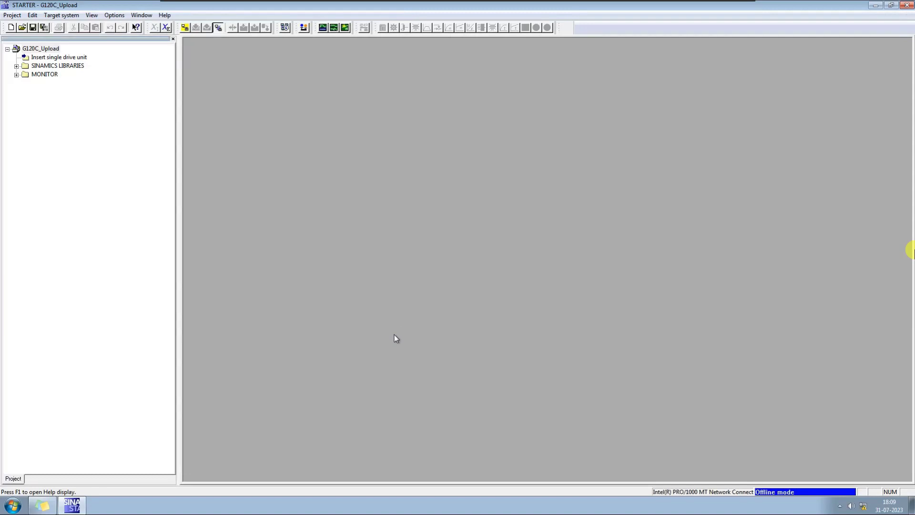
Search for accessible nodes from G120C_Upload, letting the PC add IP addresses for other subnets
{"action": "left_click", "coordinate": [41, 47]}
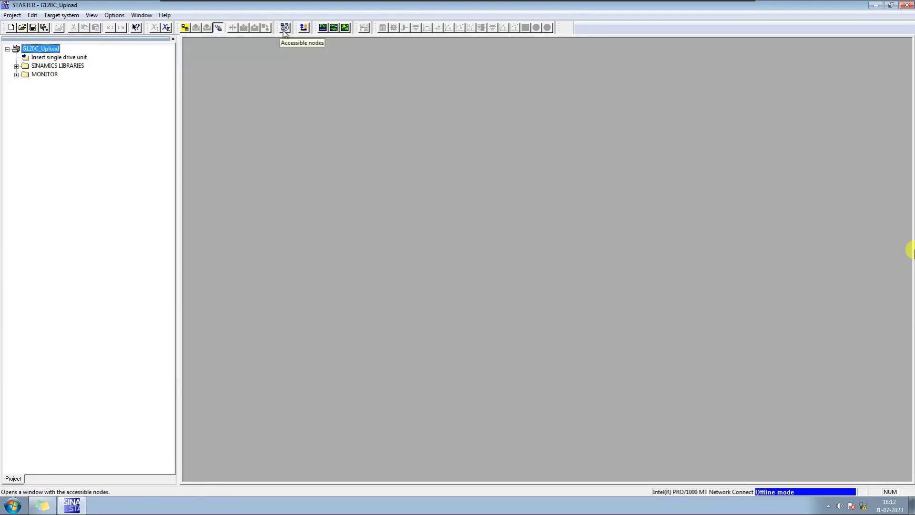
{"action": "left_click", "coordinate": [284, 29]}
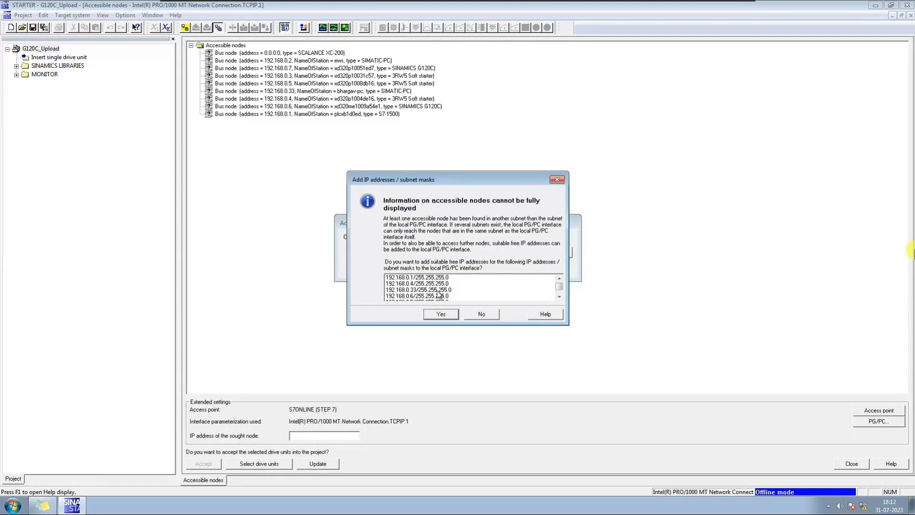
{"action": "left_click", "coordinate": [442, 316]}
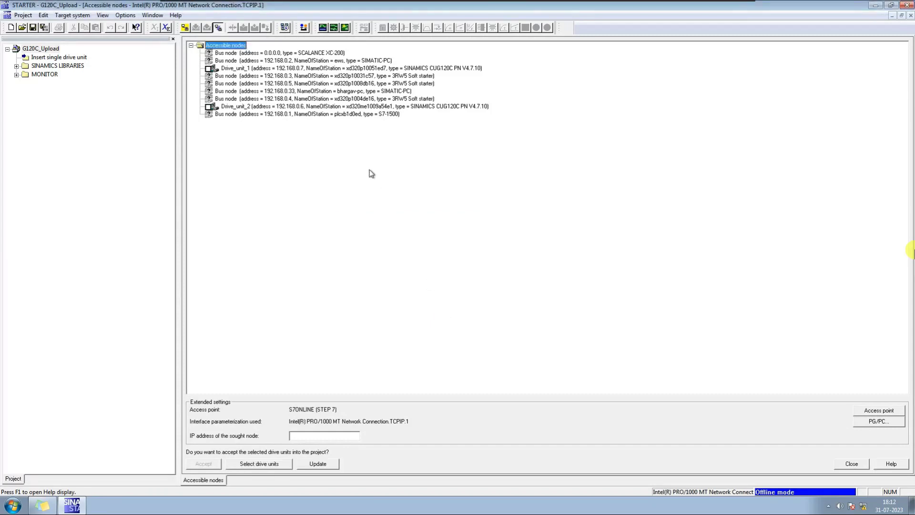
Accept Drive_unit_2 at 192.168.0.6 into the project and expand its Control_Unit
{"action": "left_click", "coordinate": [210, 107]}
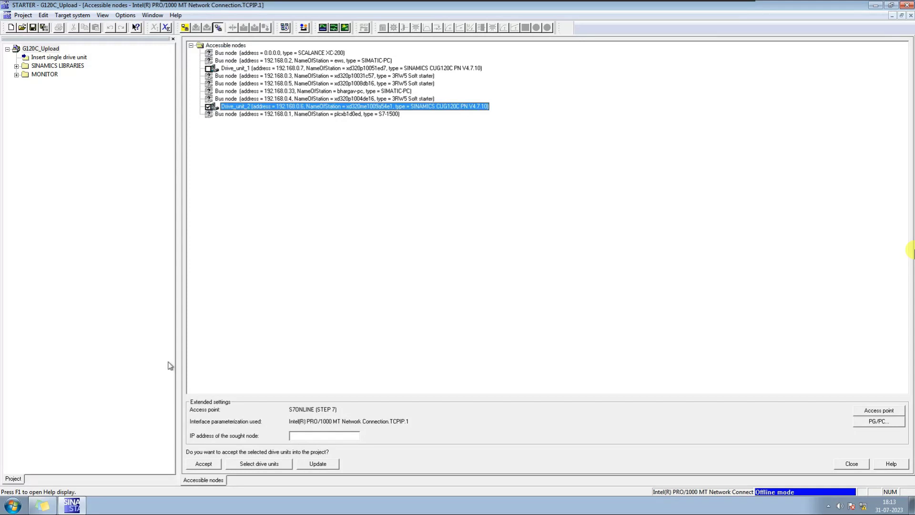
{"action": "left_click", "coordinate": [204, 464]}
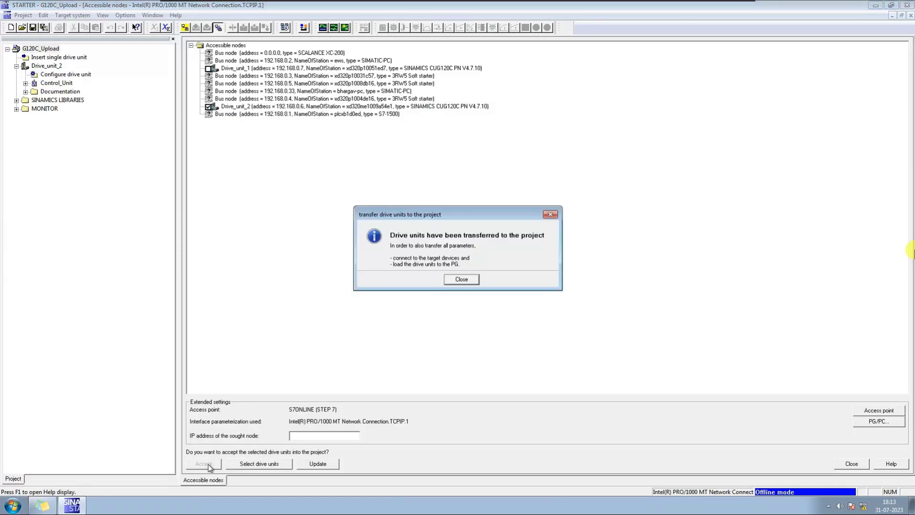
{"action": "left_click", "coordinate": [461, 281]}
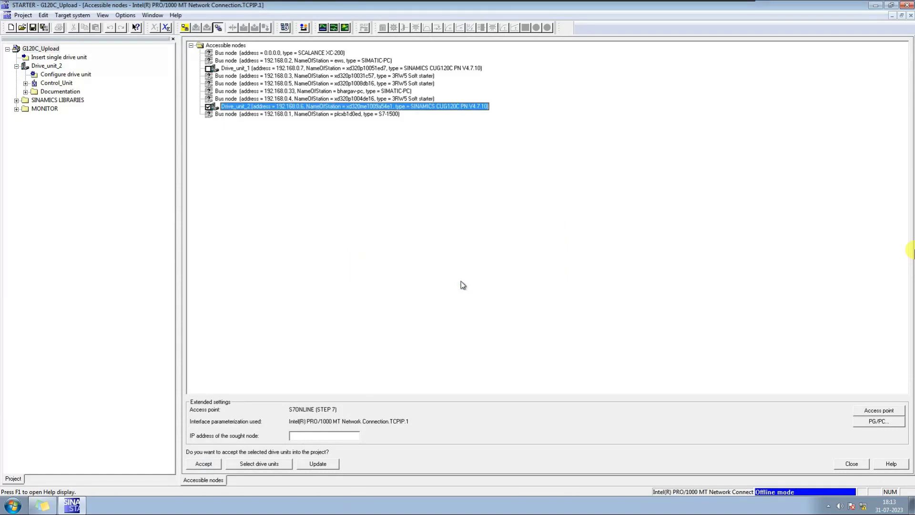
{"action": "left_click", "coordinate": [27, 84]}
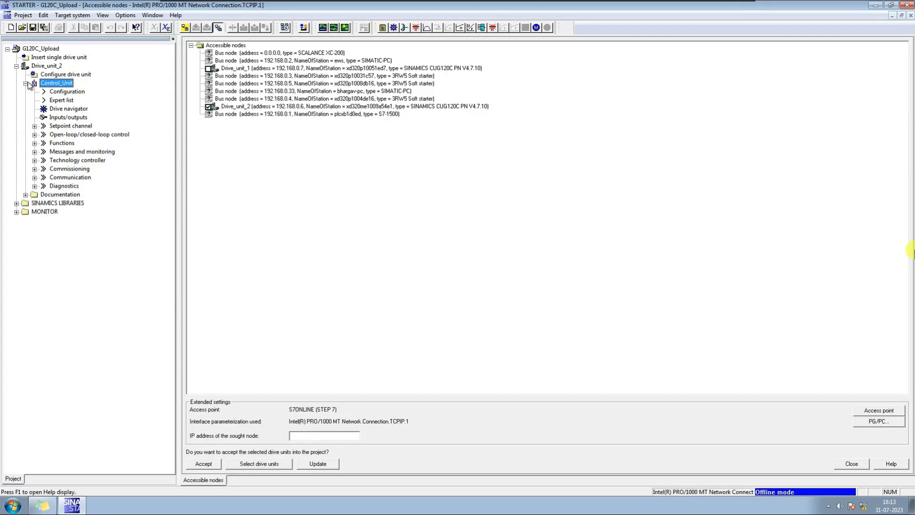
Open the Control_Unit Configuration and connect online to Drive_unit_2
{"action": "left_click", "coordinate": [71, 93]}
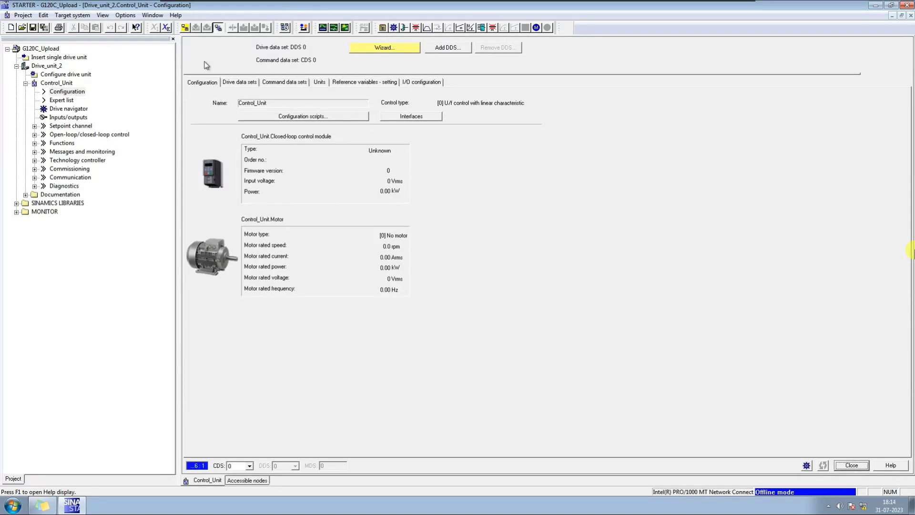
{"action": "left_click", "coordinate": [184, 29]}
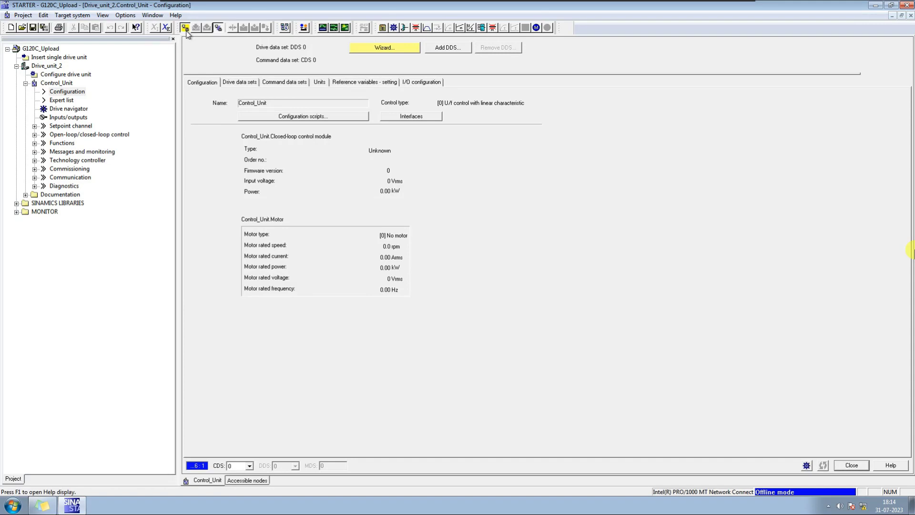
{"action": "left_click", "coordinate": [186, 32]}
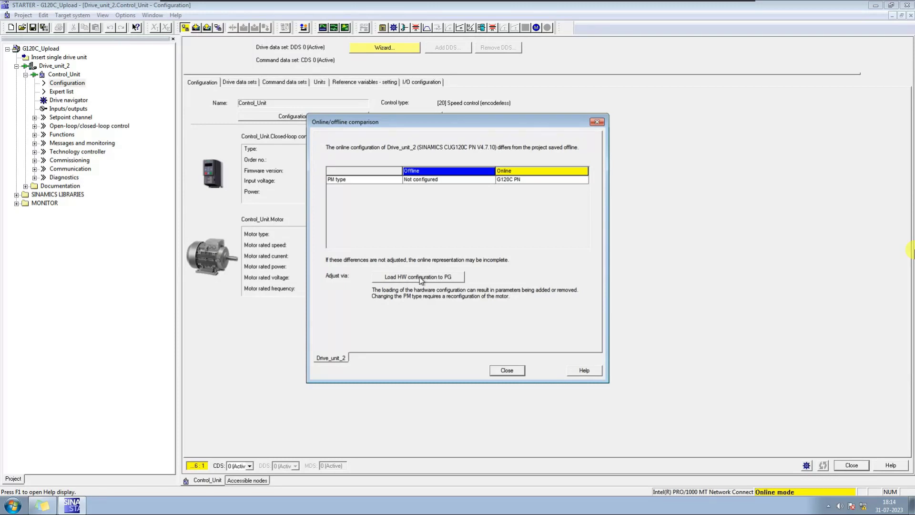
Load the drive's hardware configuration to the PG and close the online/offline comparison
{"action": "left_click", "coordinate": [421, 280]}
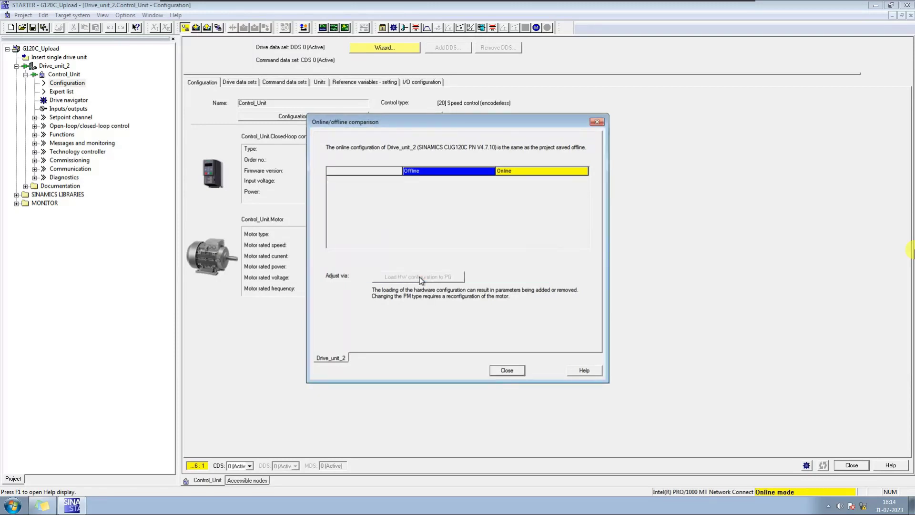
{"action": "left_click", "coordinate": [506, 370]}
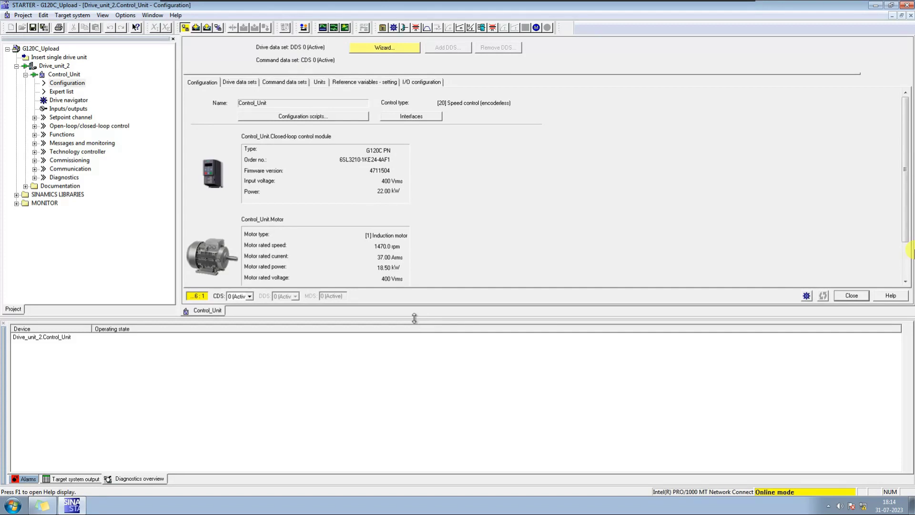
Enlarge the configuration view and show Control_Unit's Communication > Commissioning interface settings
{"action": "left_click_drag", "start_coordinate": [415, 318], "coordinate": [415, 369]}
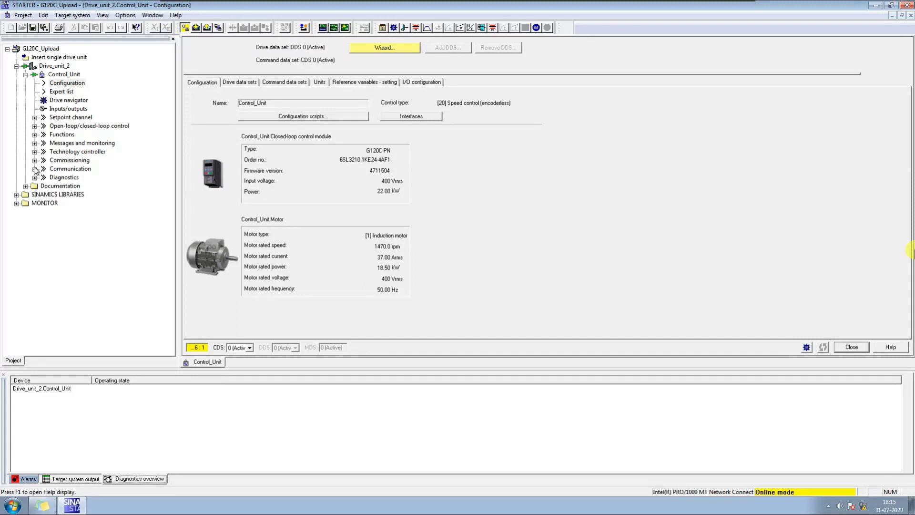
{"action": "left_click", "coordinate": [33, 169]}
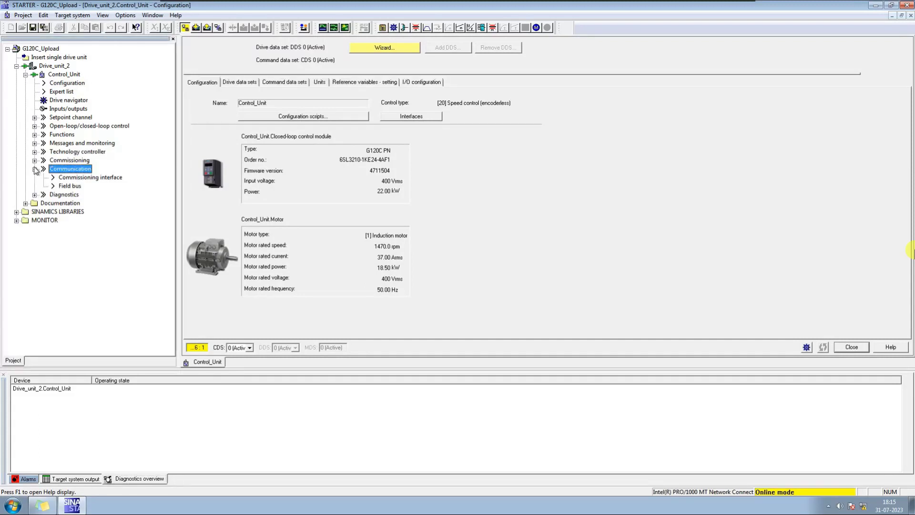
{"action": "left_click", "coordinate": [75, 179]}
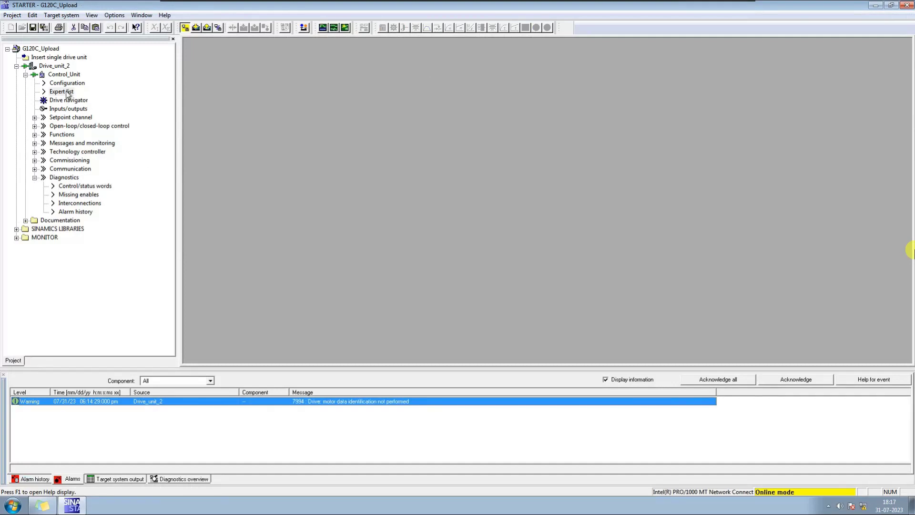
Show the Control_Unit expert list with its online parameter values
{"action": "left_click", "coordinate": [61, 91]}
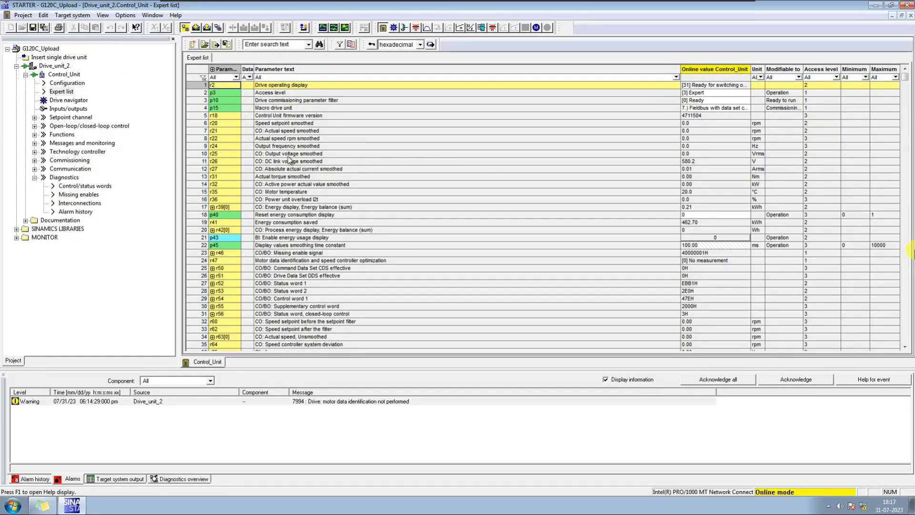
{"action": "scroll", "coordinate": [330, 189], "scroll_direction": "down", "scroll_amount": 5}
{"action": "scroll", "coordinate": [330, 189], "scroll_direction": "down", "scroll_amount": 10}
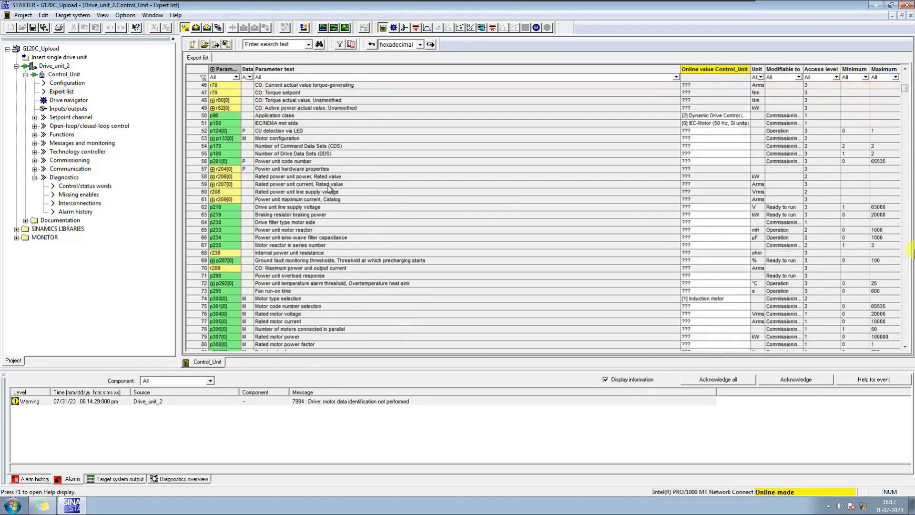
{"action": "scroll", "coordinate": [329, 189], "scroll_direction": "down", "scroll_amount": 8}
{"action": "scroll", "coordinate": [329, 188], "scroll_direction": "down", "scroll_amount": 8}
{"action": "scroll", "coordinate": [330, 189], "scroll_direction": "down", "scroll_amount": 9}
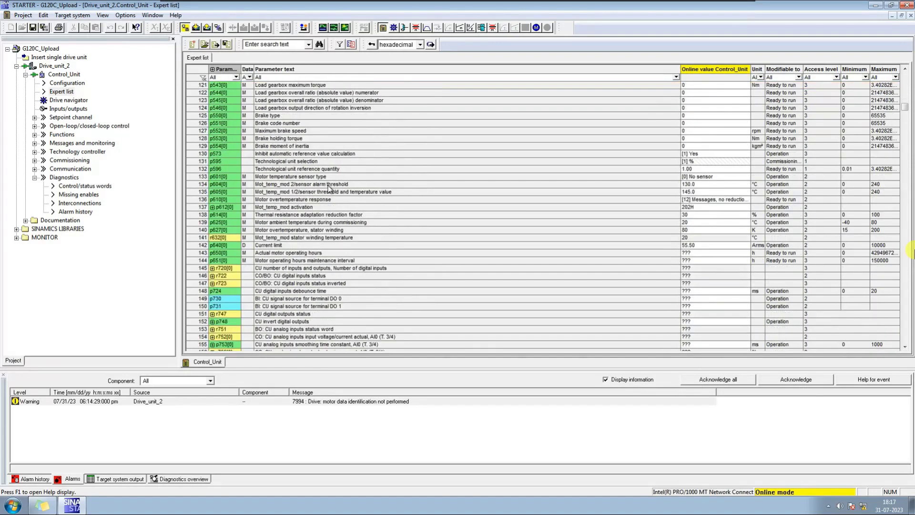
{"action": "scroll", "coordinate": [329, 188], "scroll_direction": "down", "scroll_amount": 5}
{"action": "scroll", "coordinate": [329, 188], "scroll_direction": "down", "scroll_amount": 6}
{"action": "scroll", "coordinate": [330, 189], "scroll_direction": "down", "scroll_amount": 6}
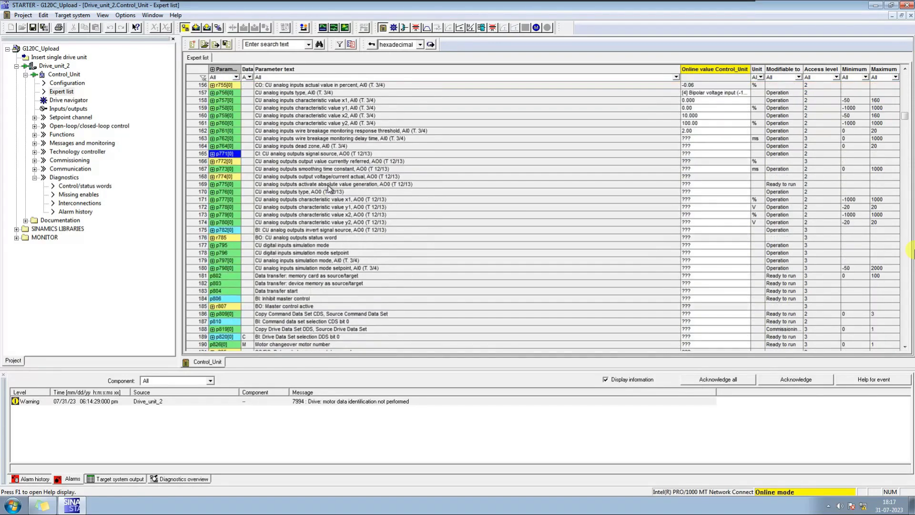
{"action": "scroll", "coordinate": [329, 189], "scroll_direction": "down", "scroll_amount": 5}
{"action": "scroll", "coordinate": [332, 189], "scroll_direction": "down", "scroll_amount": 3}
{"action": "scroll", "coordinate": [332, 189], "scroll_direction": "down", "scroll_amount": 6}
{"action": "scroll", "coordinate": [331, 189], "scroll_direction": "down", "scroll_amount": 7}
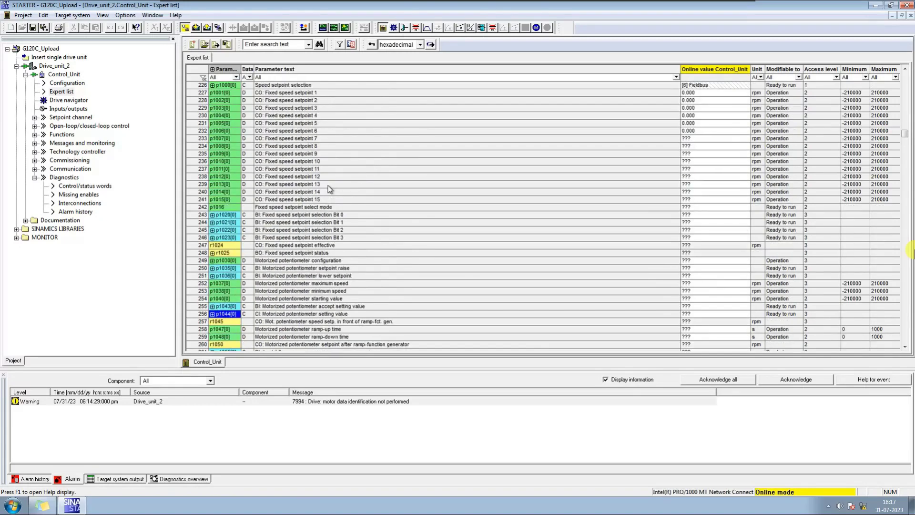
{"action": "scroll", "coordinate": [329, 189], "scroll_direction": "down", "scroll_amount": 8}
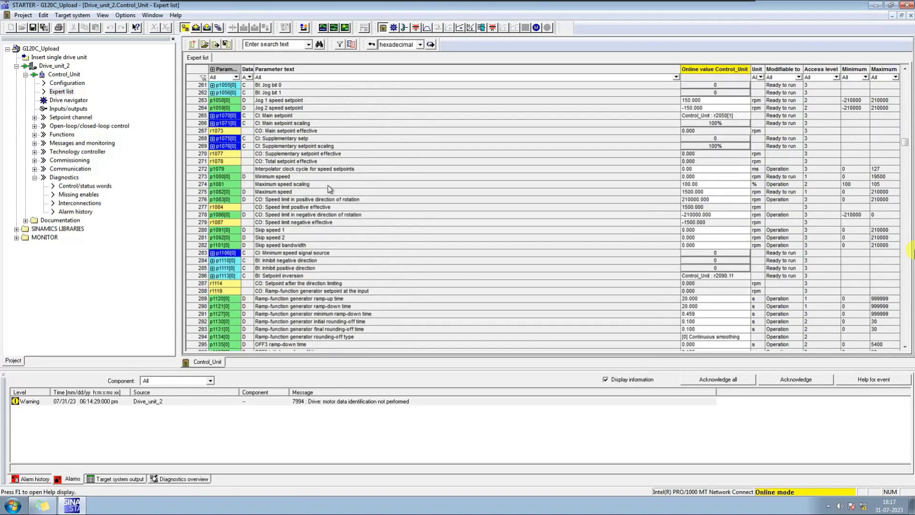
Set ramp-up time p1120 and ramp-down time p1121 online to 10 s
{"action": "left_click", "coordinate": [707, 300]}
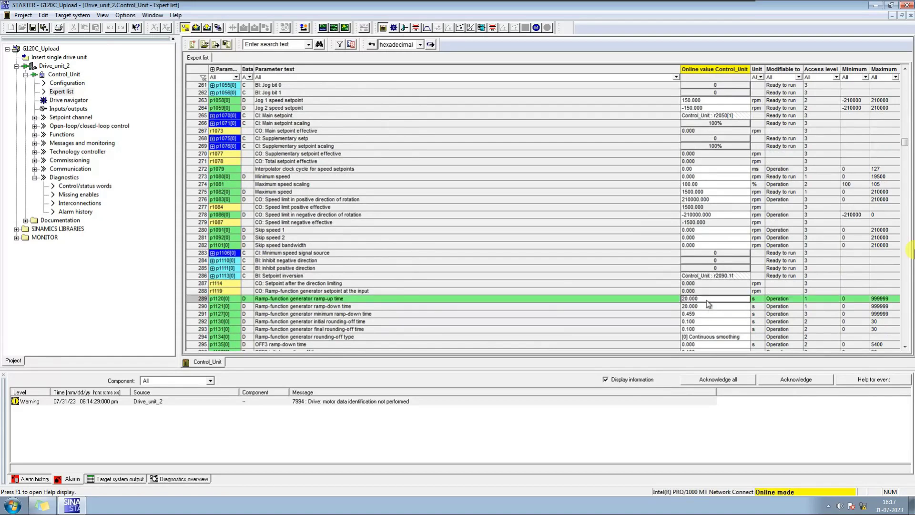
{"action": "left_click", "coordinate": [707, 303]}
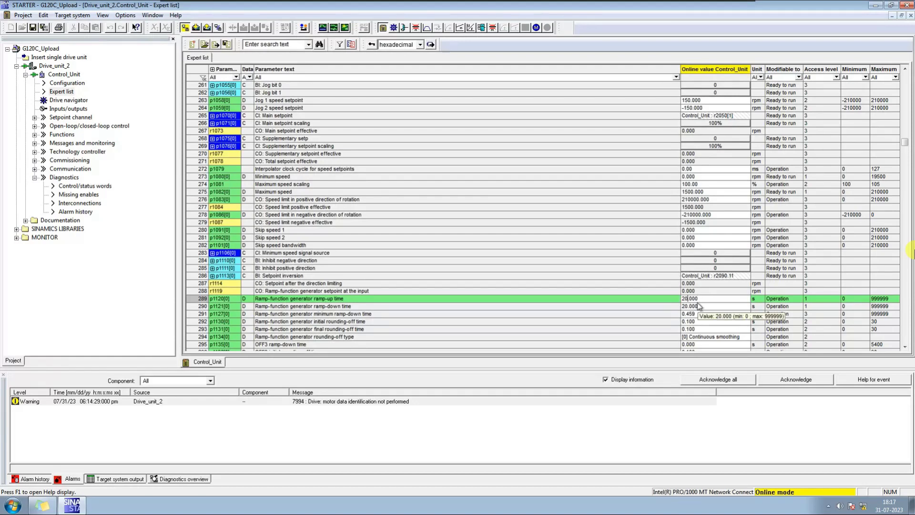
{"action": "type", "text": "10"}
{"action": "key", "text": "Return"}
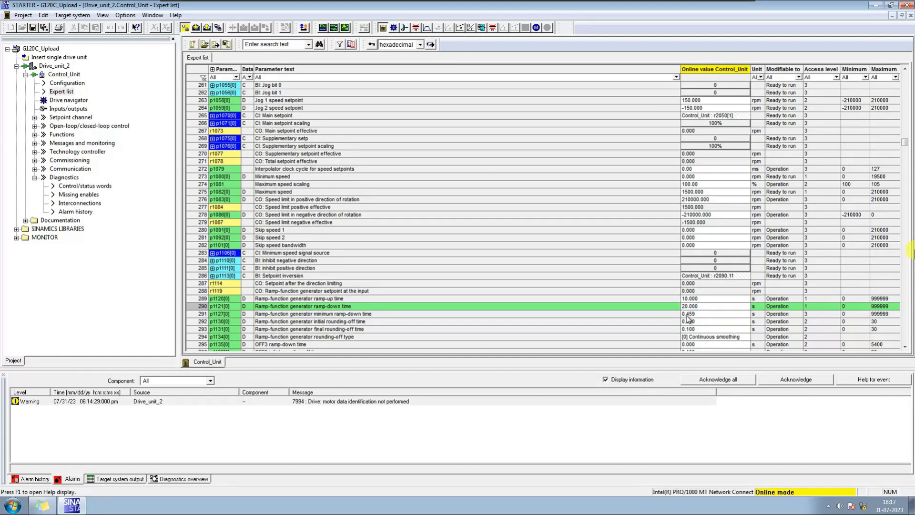
{"action": "mouse_move", "coordinate": [697, 329]}
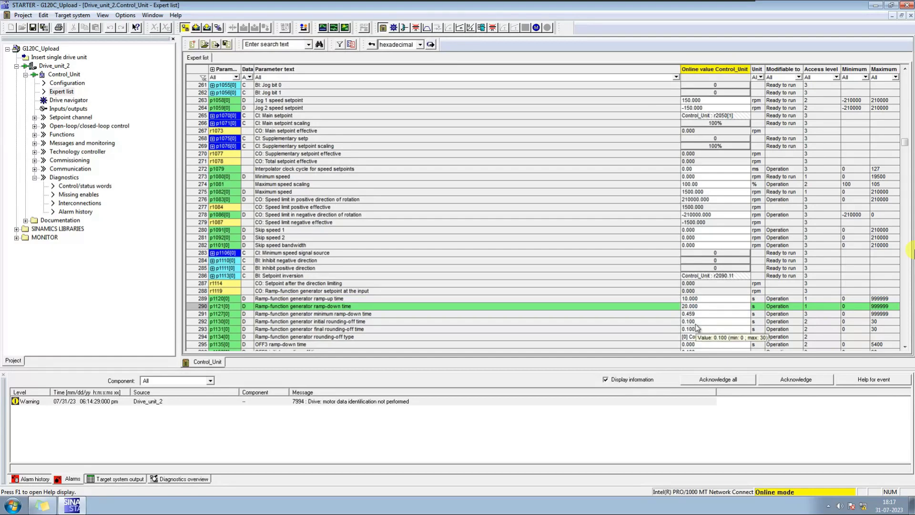
{"action": "type", "text": "10.000"}
{"action": "left_click", "coordinate": [694, 314]}
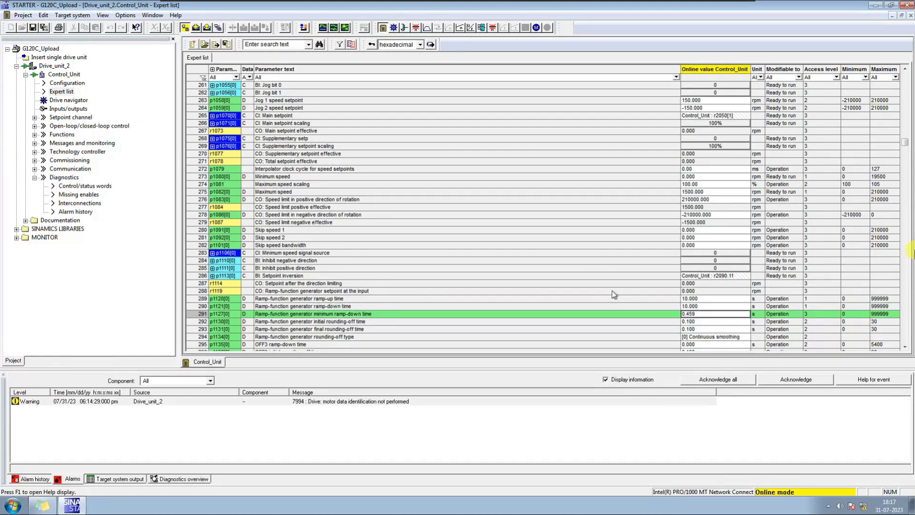
{"action": "left_click", "coordinate": [649, 301]}
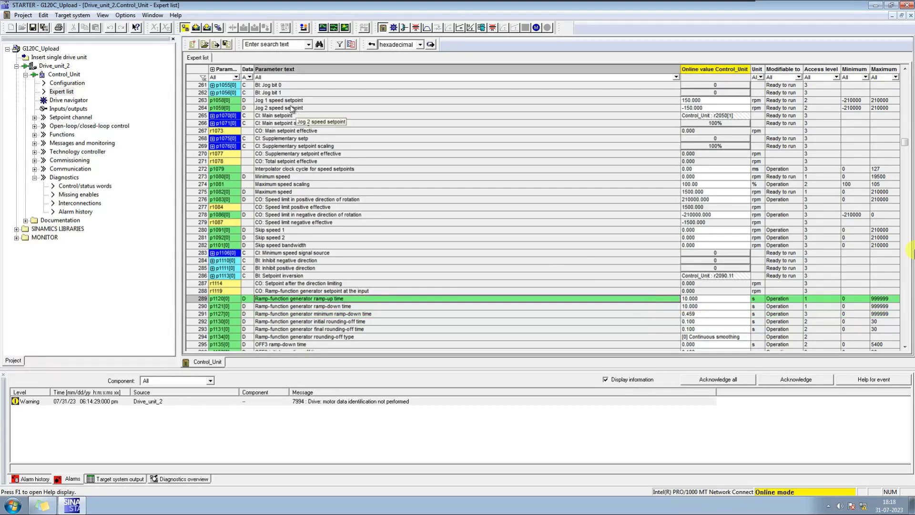
Save and compile the project, then view the Target system menu commands
{"action": "left_click", "coordinate": [44, 28]}
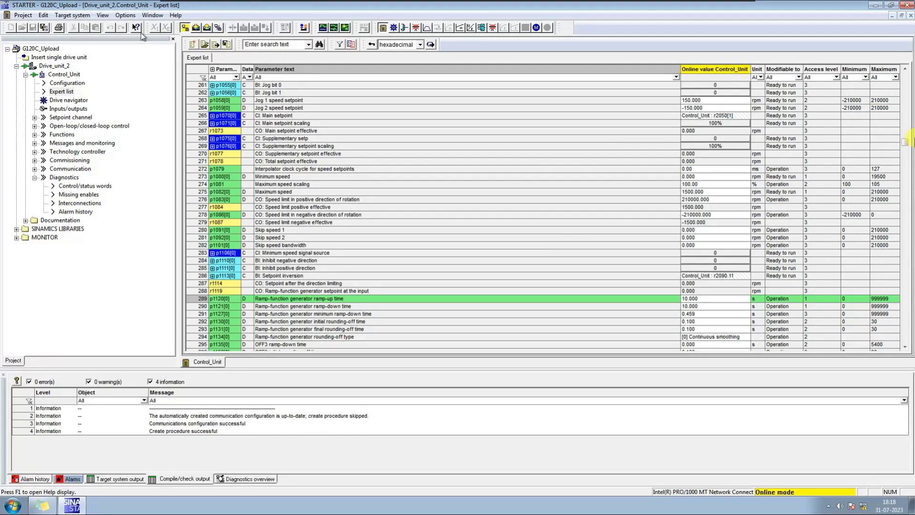
{"action": "left_click", "coordinate": [125, 15]}
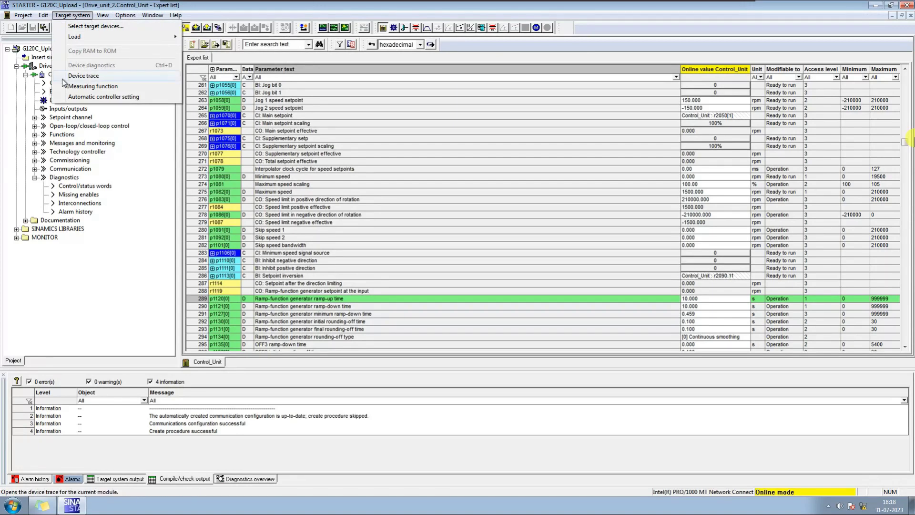
Copy Drive_unit_2's RAM to ROM so the 10 s ramp times persist
{"action": "left_click", "coordinate": [41, 71]}
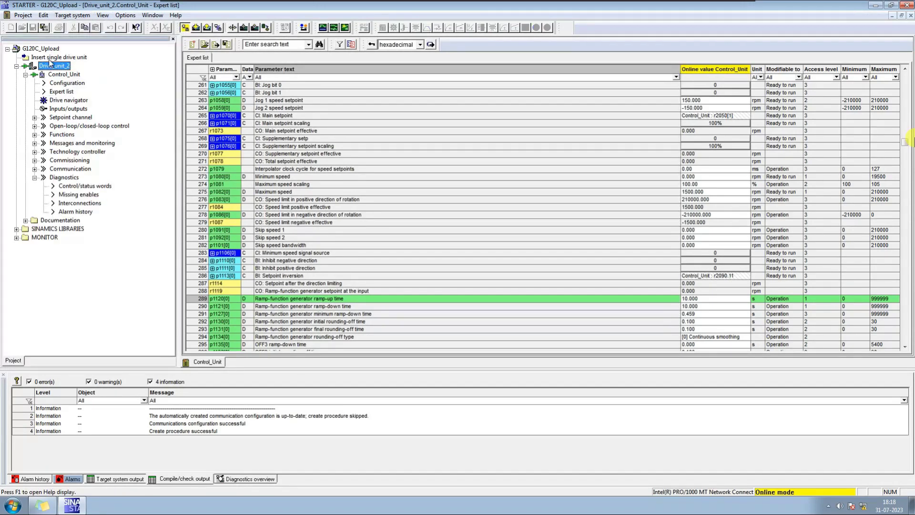
{"action": "left_click", "coordinate": [70, 16]}
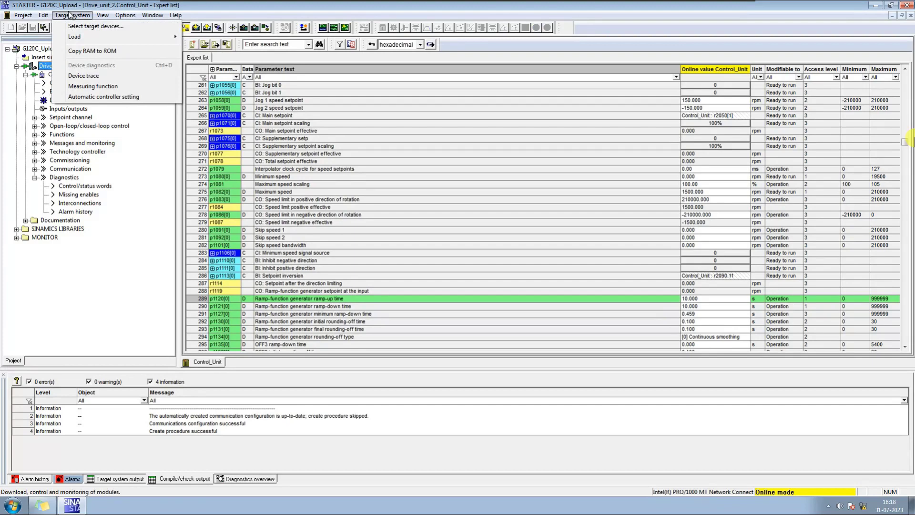
{"action": "left_click", "coordinate": [93, 52]}
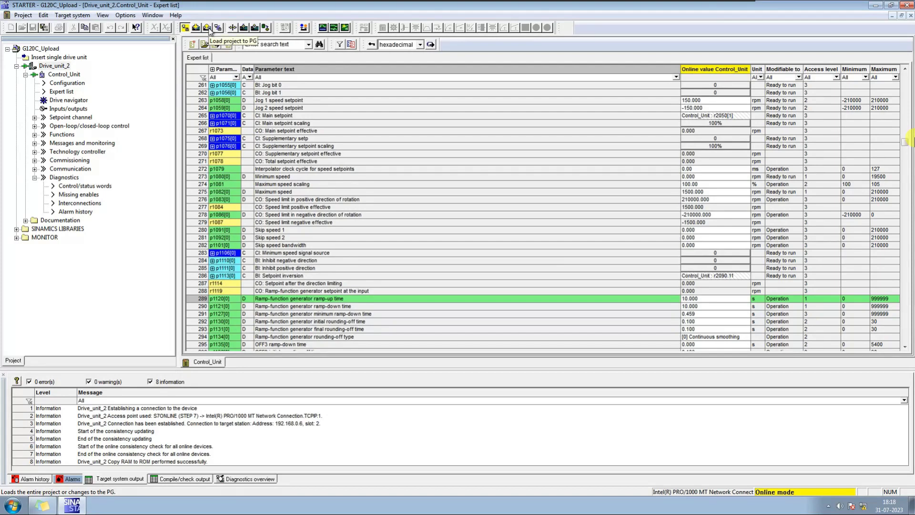
Upload Drive_unit_2's parameters to the PG, then save and compile the project
{"action": "left_click", "coordinate": [207, 27]}
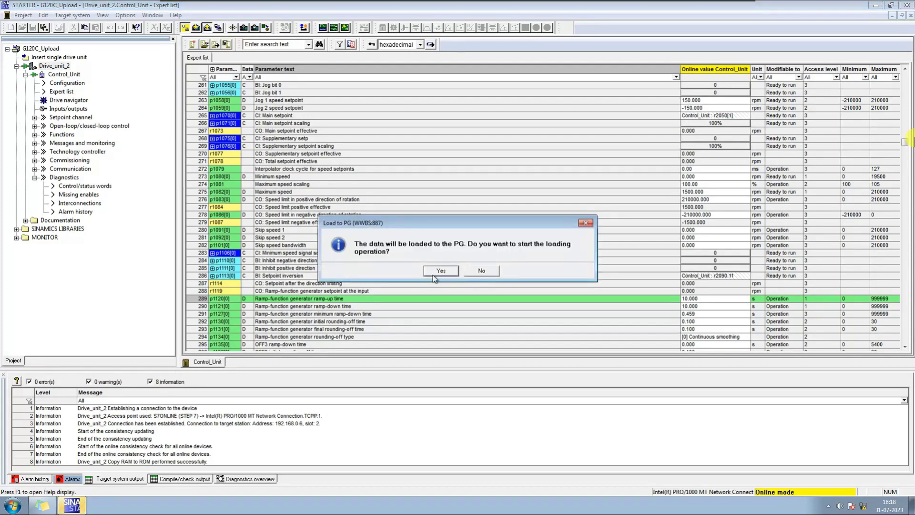
{"action": "left_click", "coordinate": [437, 271]}
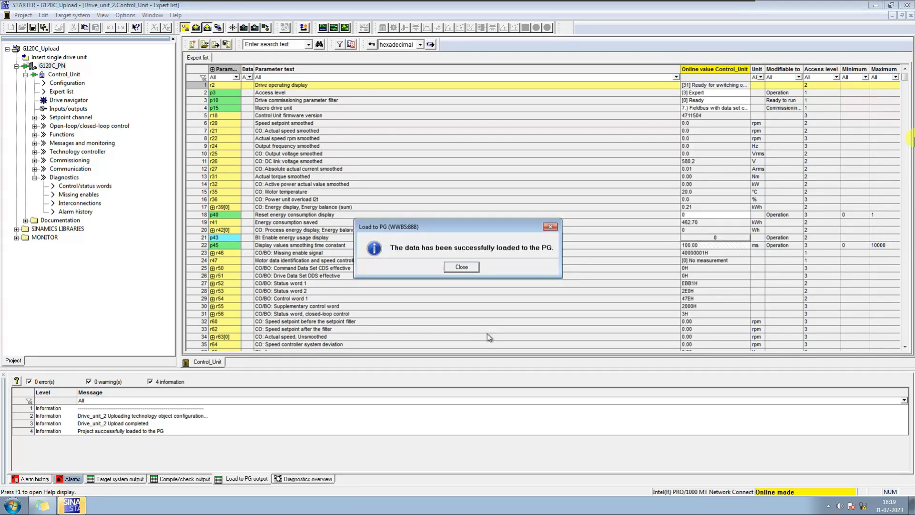
{"action": "left_click", "coordinate": [465, 269]}
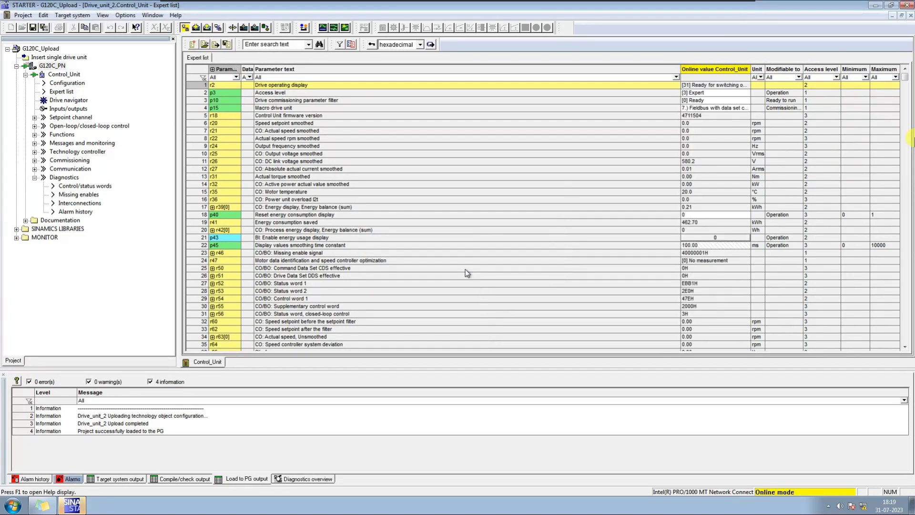
{"action": "left_click", "coordinate": [44, 28]}
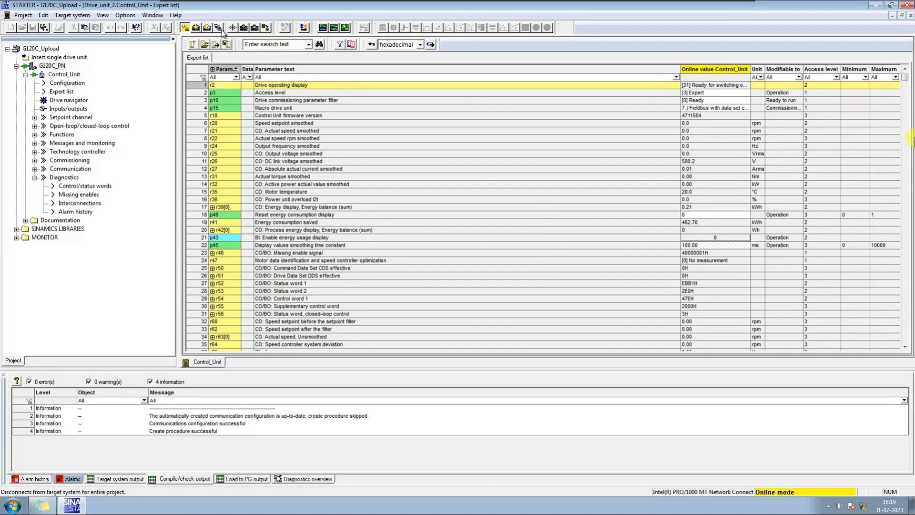
Disconnect from Drive_unit_2 and reconnect to go back online
{"action": "left_click", "coordinate": [221, 27]}
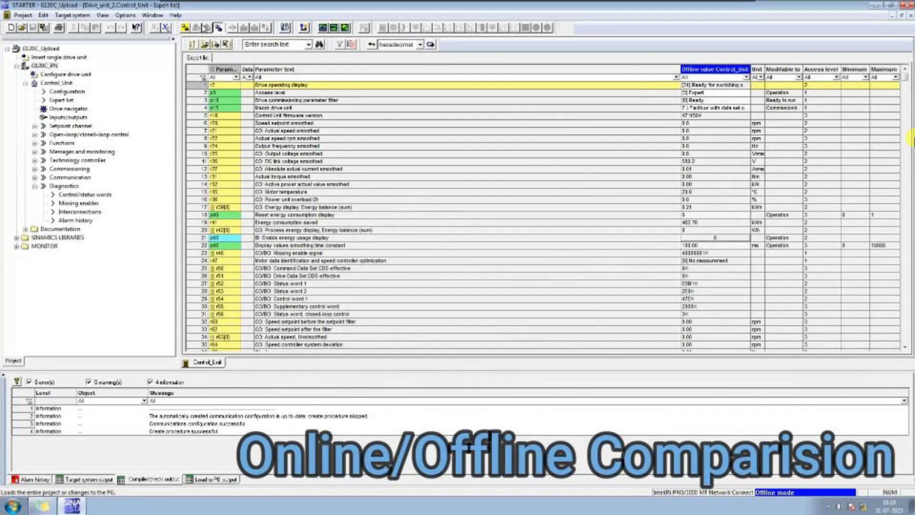
{"action": "left_click", "coordinate": [185, 28]}
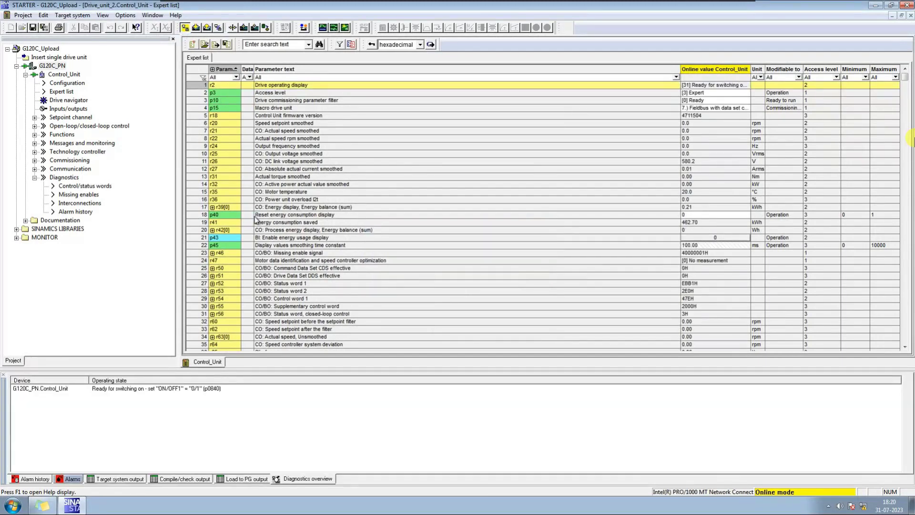
{"action": "scroll", "coordinate": [255, 221], "scroll_direction": "down", "scroll_amount": 10}
{"action": "scroll", "coordinate": [281, 263], "scroll_direction": "down", "scroll_amount": 11}
{"action": "scroll", "coordinate": [281, 263], "scroll_direction": "down", "scroll_amount": 11}
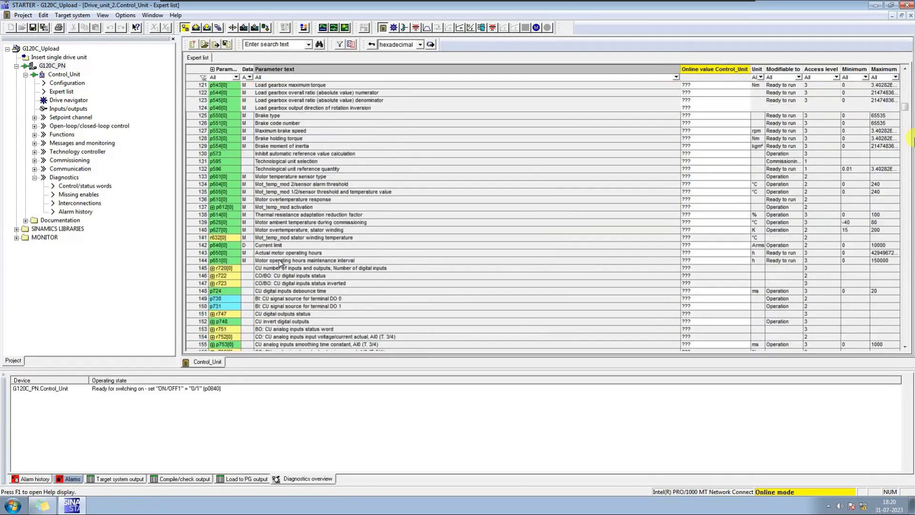
{"action": "scroll", "coordinate": [281, 264], "scroll_direction": "down", "scroll_amount": 11}
{"action": "scroll", "coordinate": [280, 263], "scroll_direction": "down", "scroll_amount": 11}
{"action": "scroll", "coordinate": [280, 263], "scroll_direction": "down", "scroll_amount": 6}
{"action": "scroll", "coordinate": [280, 263], "scroll_direction": "down", "scroll_amount": 6}
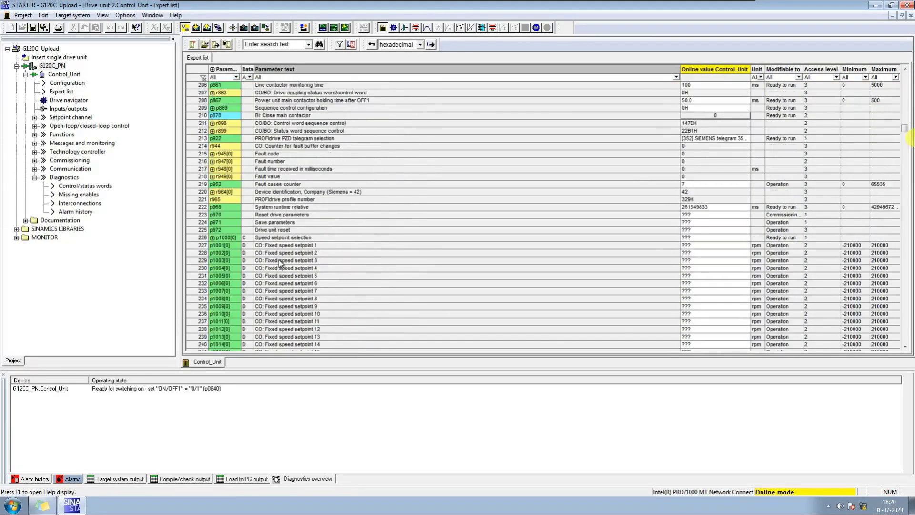
{"action": "scroll", "coordinate": [280, 264], "scroll_direction": "down", "scroll_amount": 3}
{"action": "scroll", "coordinate": [280, 263], "scroll_direction": "down", "scroll_amount": 5}
{"action": "scroll", "coordinate": [281, 263], "scroll_direction": "down", "scroll_amount": 3}
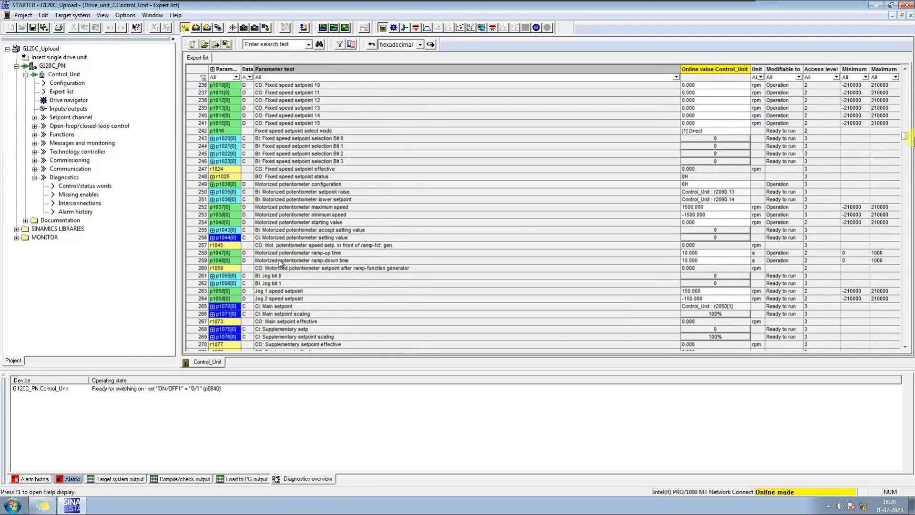
{"action": "scroll", "coordinate": [281, 264], "scroll_direction": "down", "scroll_amount": 5}
{"action": "scroll", "coordinate": [281, 263], "scroll_direction": "down", "scroll_amount": 2}
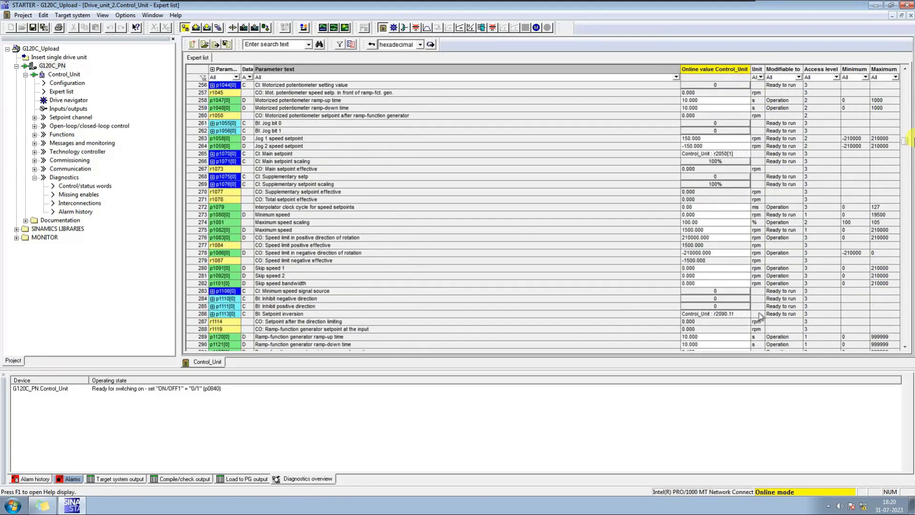
Set the online p1120 and p1121 values in the Expert list to 20.000 s
{"action": "left_click", "coordinate": [718, 337]}
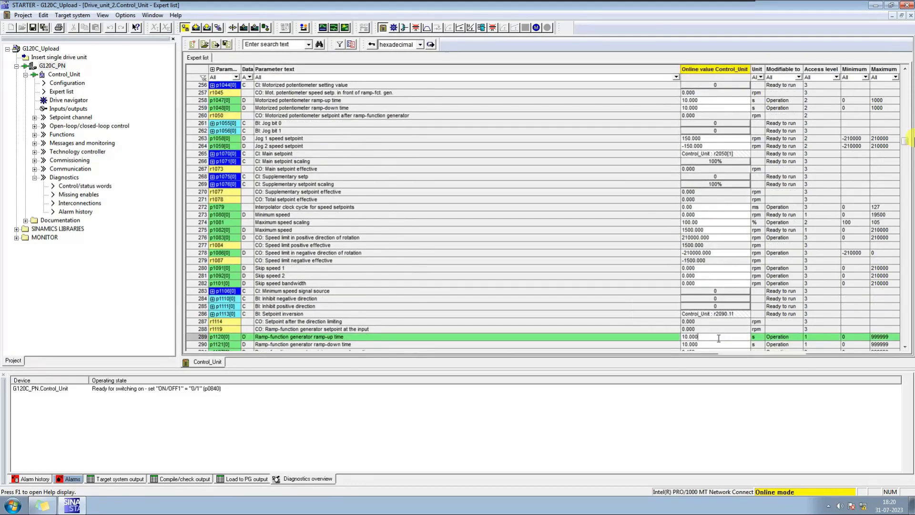
{"action": "key", "text": "Left"}
{"action": "key", "text": "Left"}
{"action": "key", "text": "Left"}
{"action": "key", "text": "Left"}
{"action": "key", "text": "BackSpace"}
{"action": "type", "text": "2"}
{"action": "key", "text": "Return"}
{"action": "left_click", "coordinate": [687, 344]}
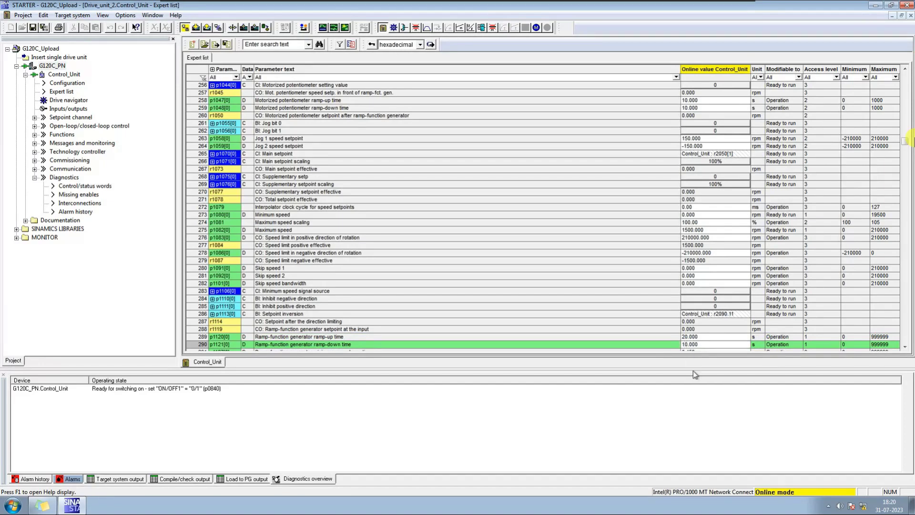
{"action": "type", "text": "20.000"}
{"action": "key", "text": "Return"}
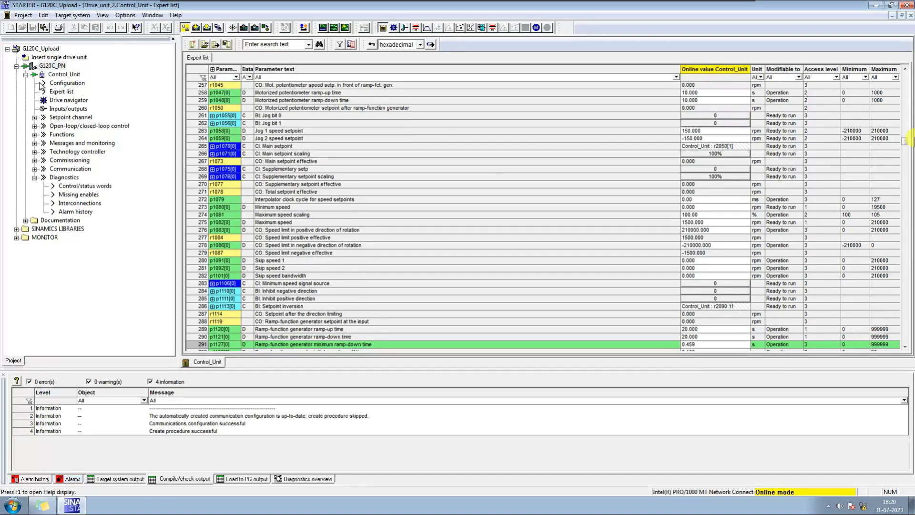
{"action": "left_click", "coordinate": [219, 29]}
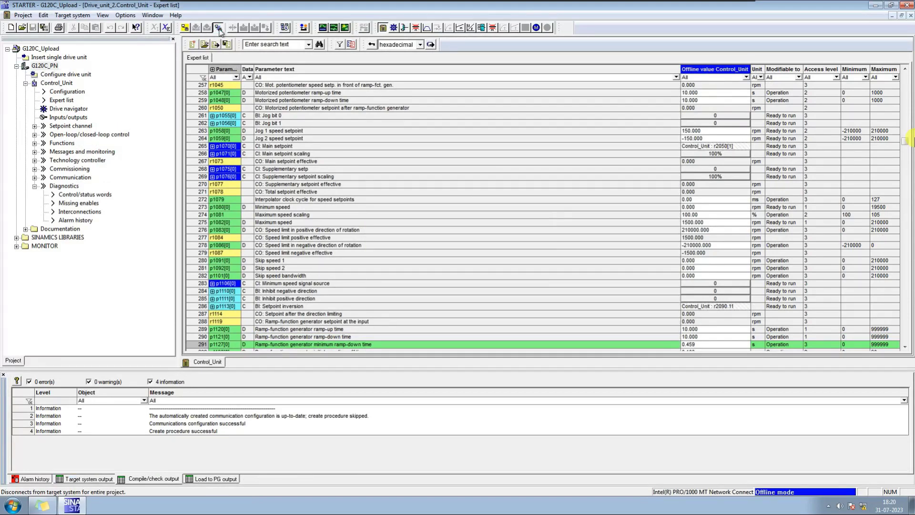
{"action": "left_click", "coordinate": [185, 28]}
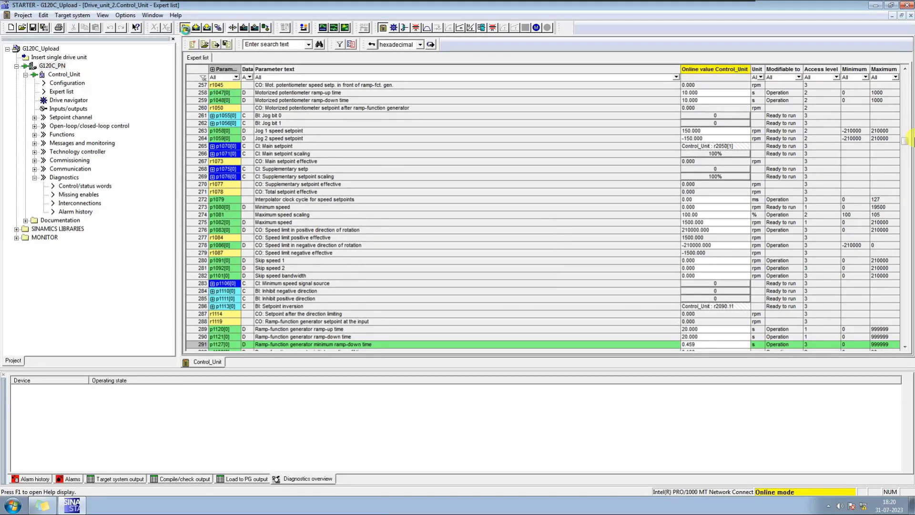
Save the project and compare G120C_PN against its online target-system object
{"action": "right_click", "coordinate": [62, 67]}
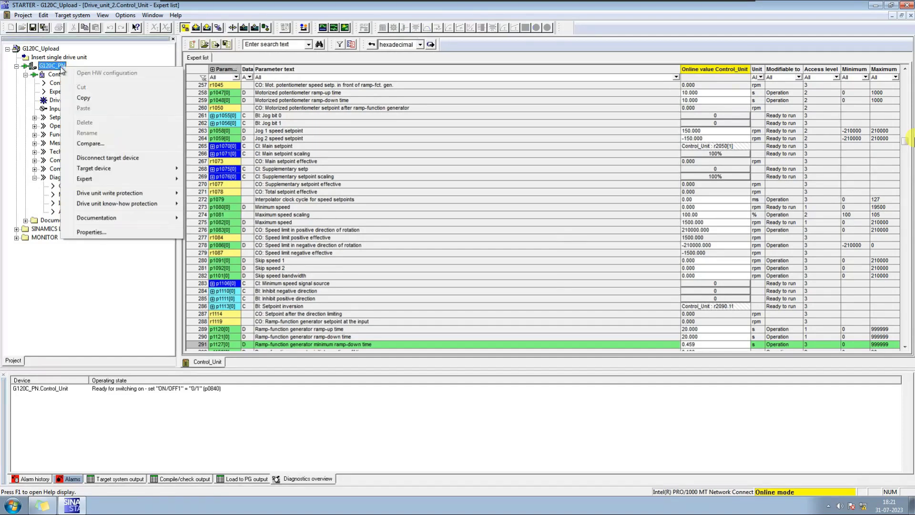
{"action": "left_click", "coordinate": [119, 145]}
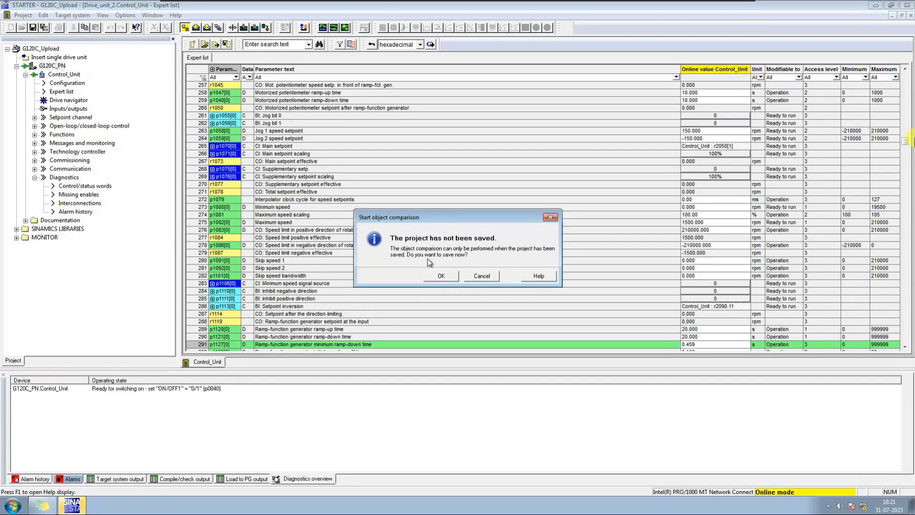
{"action": "left_click", "coordinate": [436, 275]}
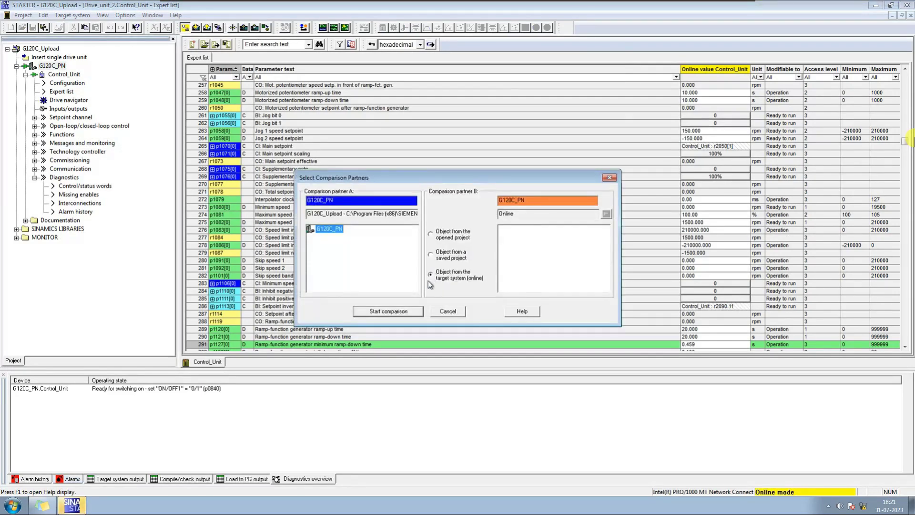
{"action": "left_click", "coordinate": [407, 311]}
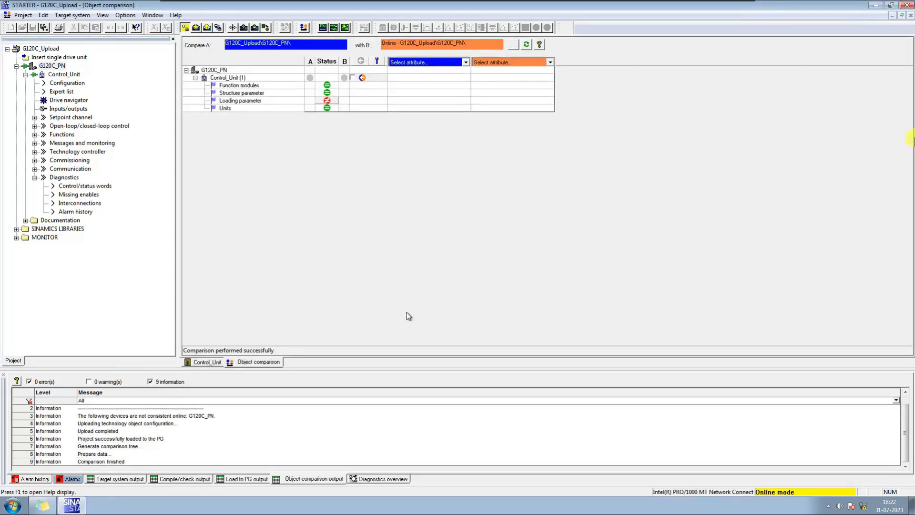
Open the Loading parameter detail comparison: p1120/p1121 at 10 s offline, 20 s online
{"action": "left_click", "coordinate": [333, 102]}
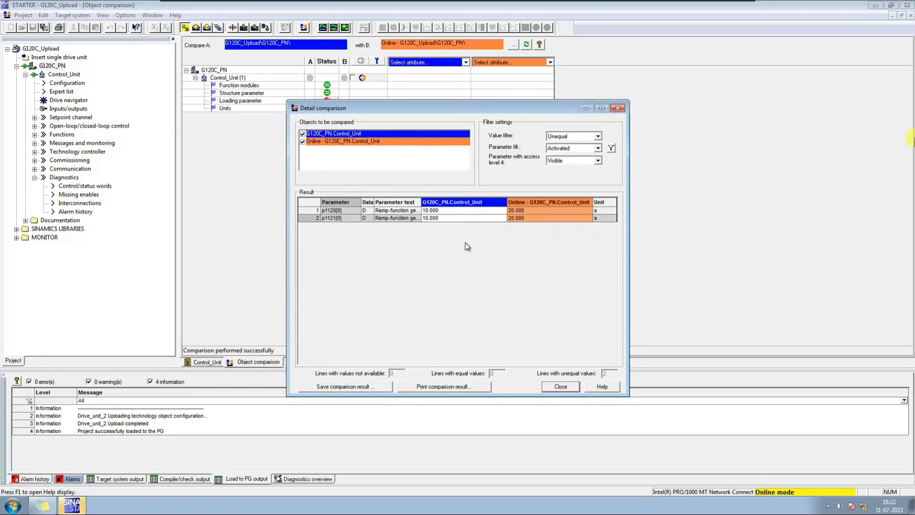
Close the detail comparison and copy Drive_unit_2's RAM to ROM
{"action": "left_click", "coordinate": [562, 387]}
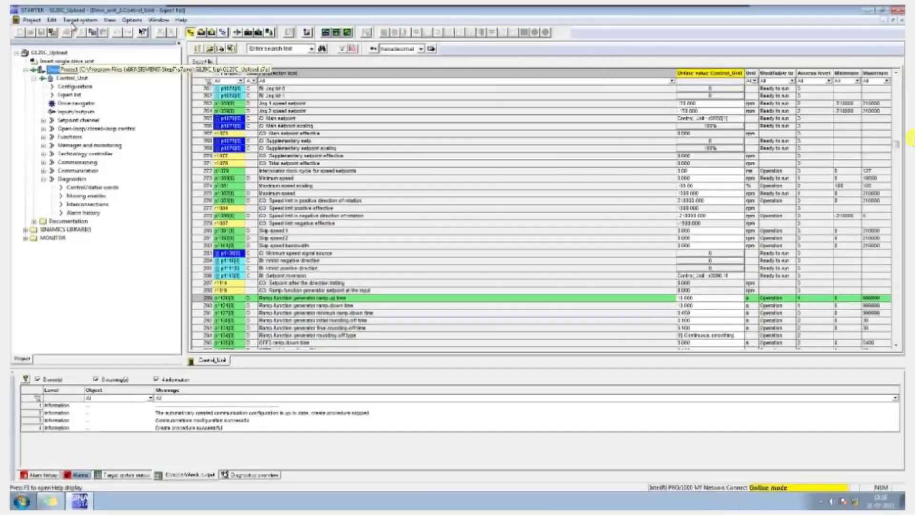
{"action": "left_click", "coordinate": [69, 16]}
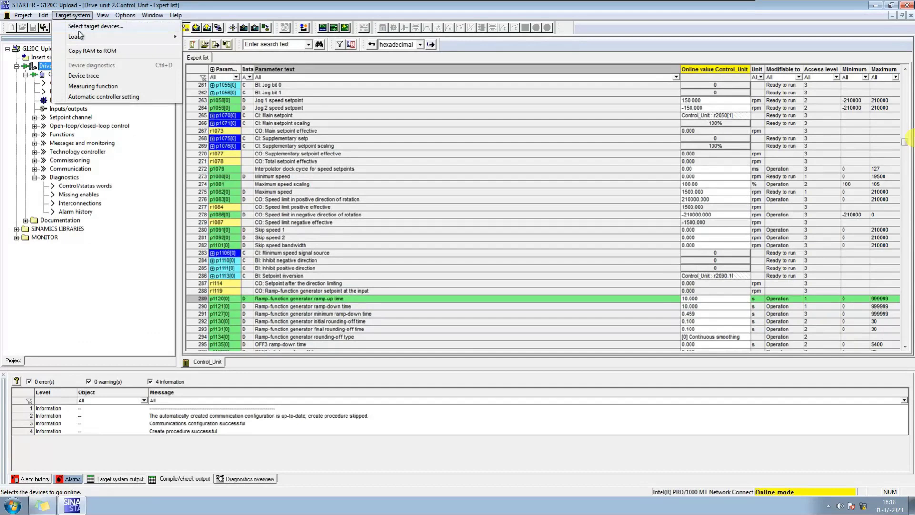
{"action": "left_click", "coordinate": [93, 51]}
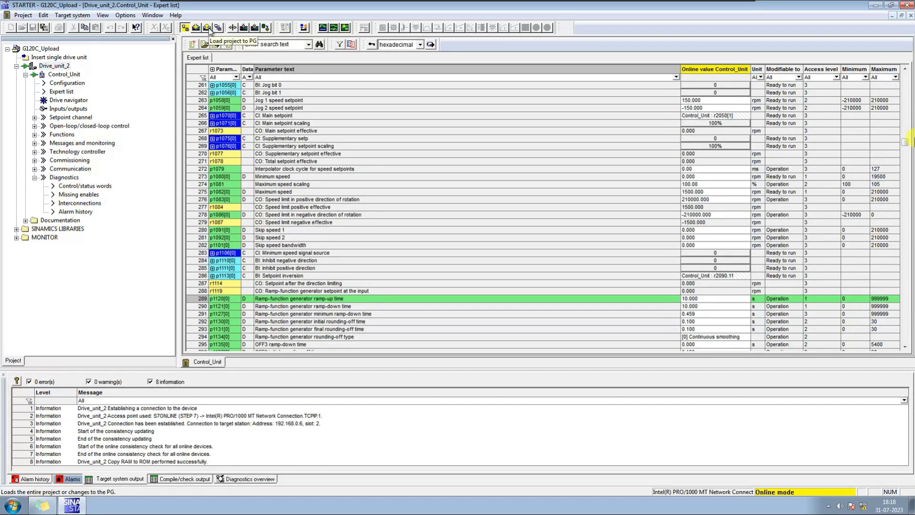
Load Drive_unit_2's data to the PG and save the project with the uploaded values
{"action": "left_click", "coordinate": [208, 30]}
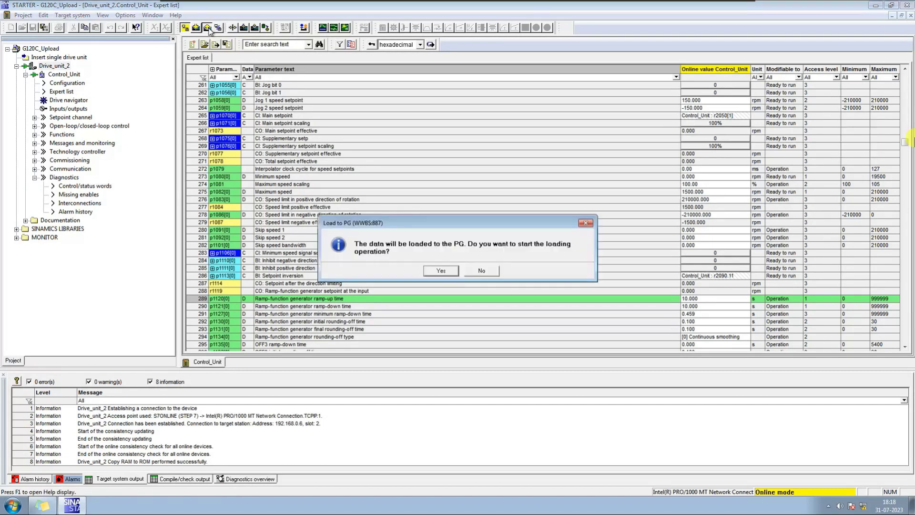
{"action": "left_click", "coordinate": [438, 271]}
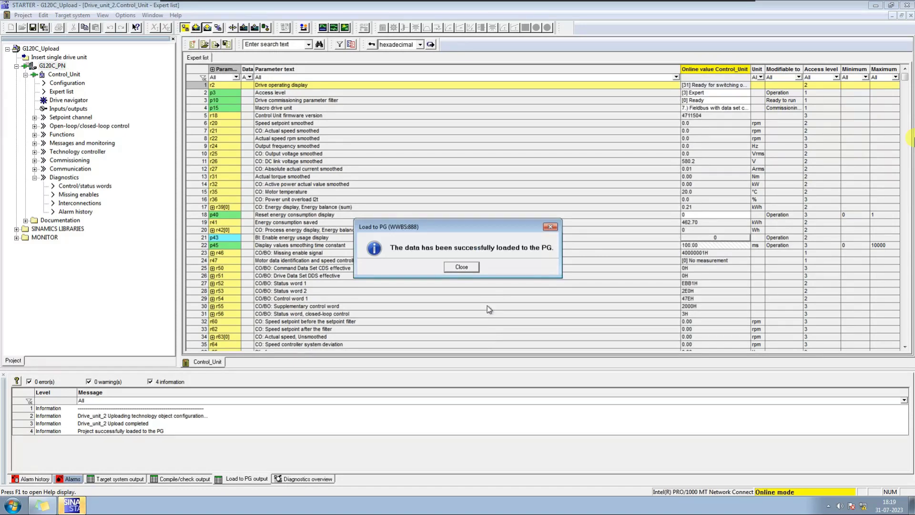
{"action": "left_click", "coordinate": [463, 267]}
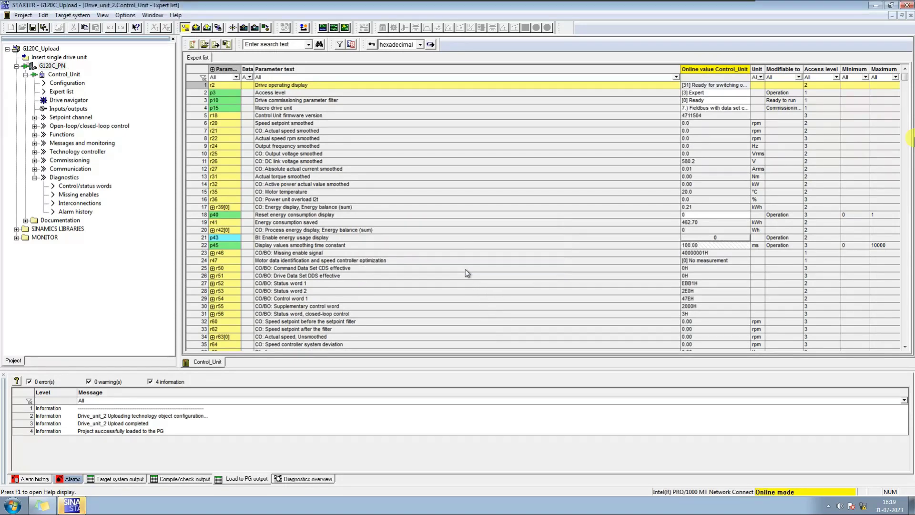
{"action": "left_click", "coordinate": [44, 28]}
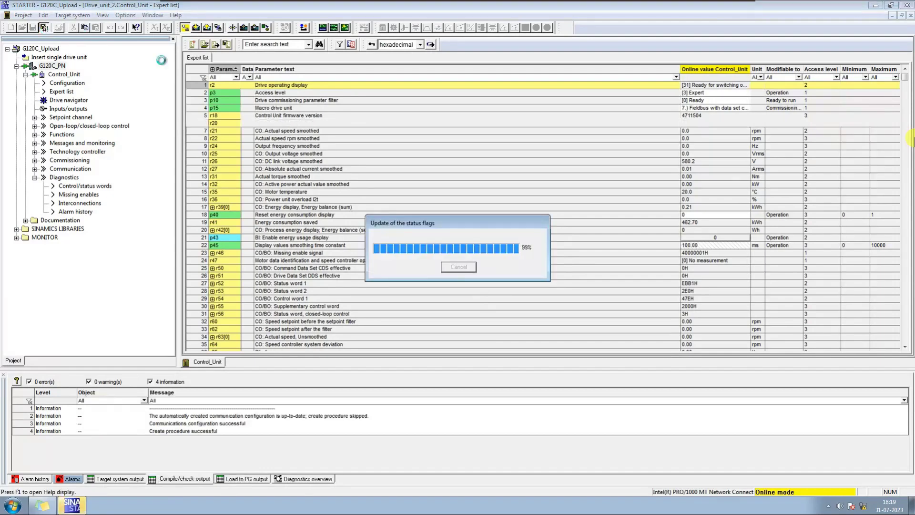